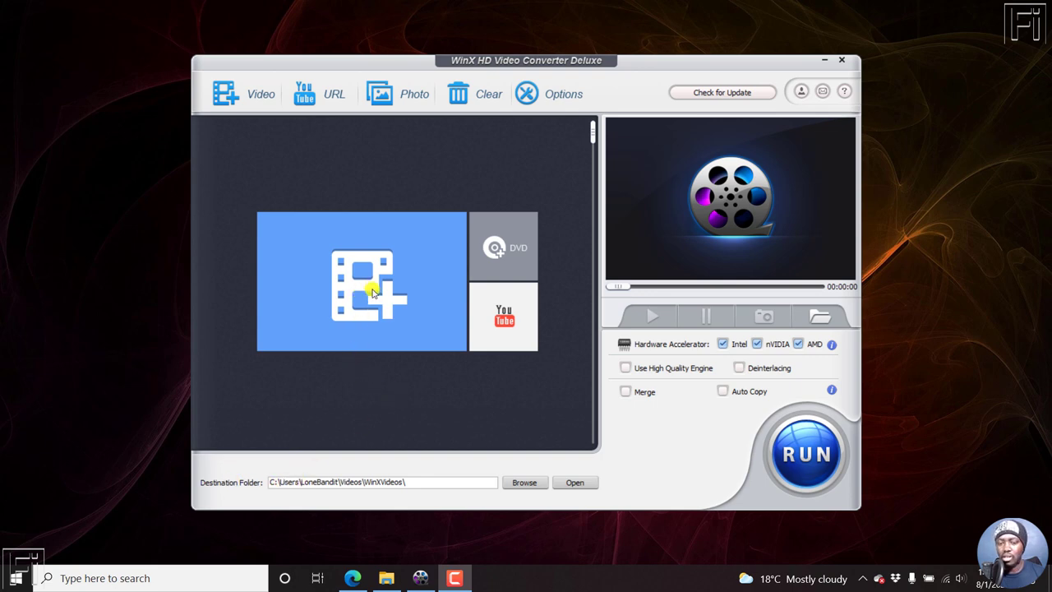
Load the [UPDATE] YouTube subtitles video and set its output to MP4 Video at HQ quality
click(372, 290)
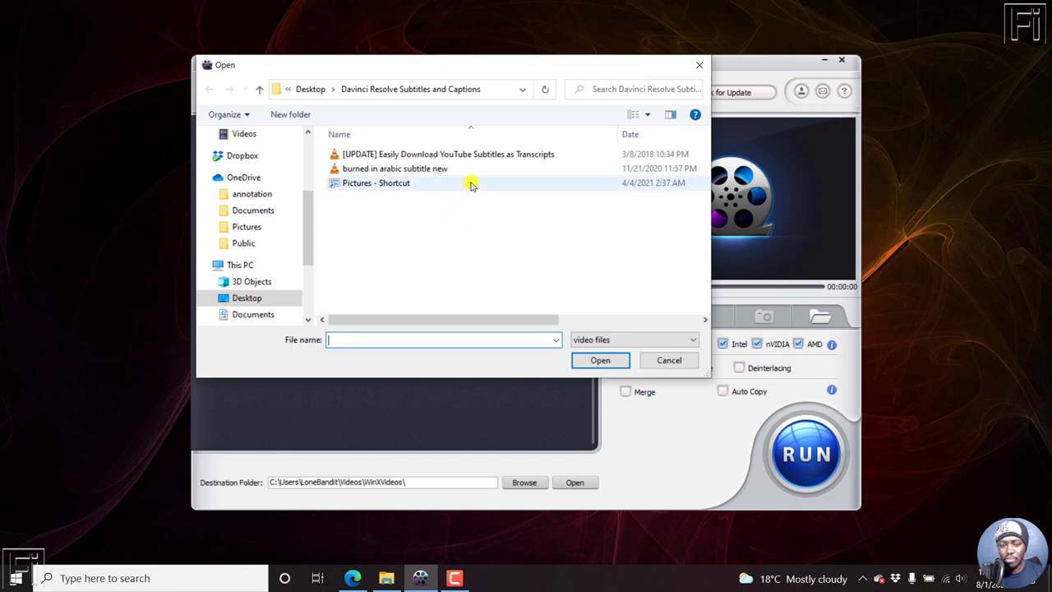
click(465, 151)
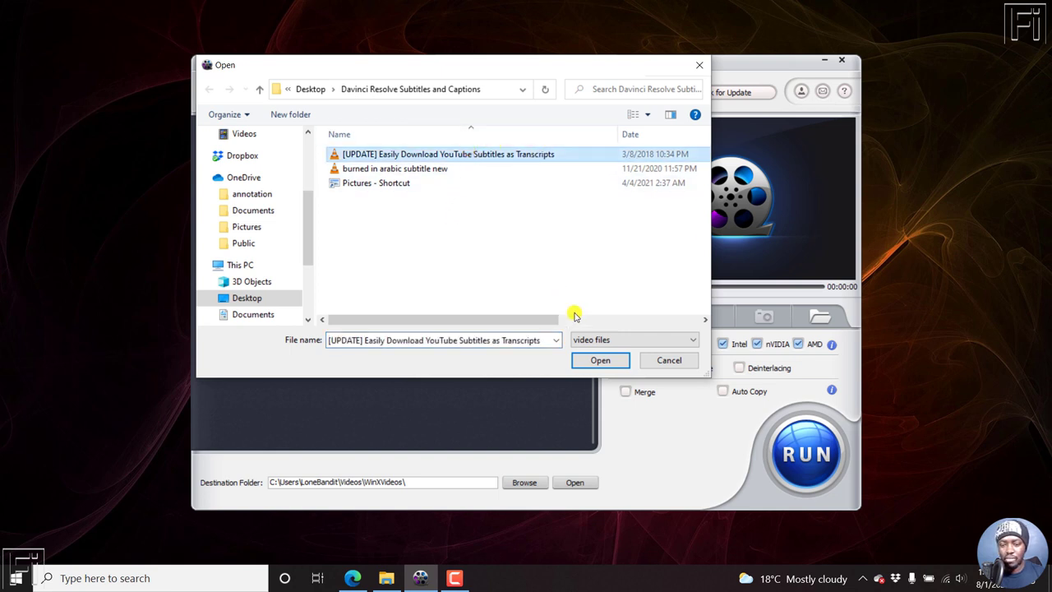
click(606, 364)
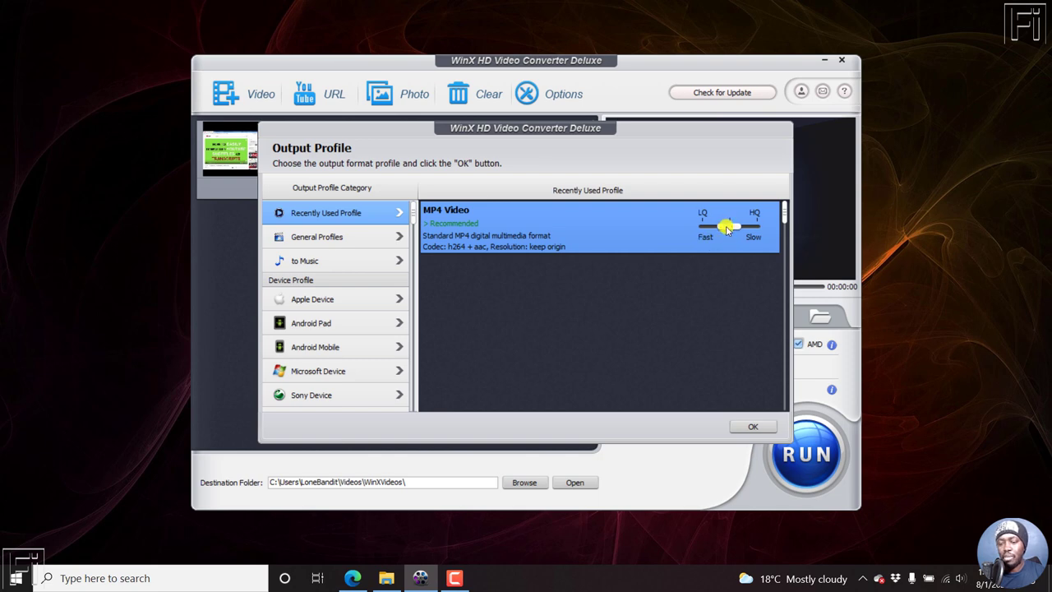
drag(727, 229, 761, 231)
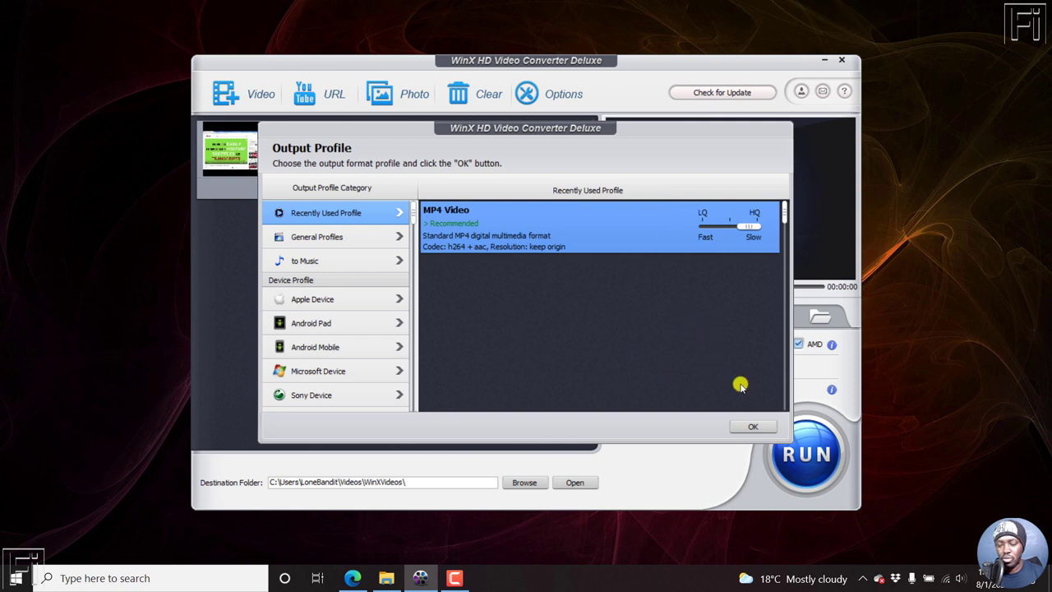
click(753, 426)
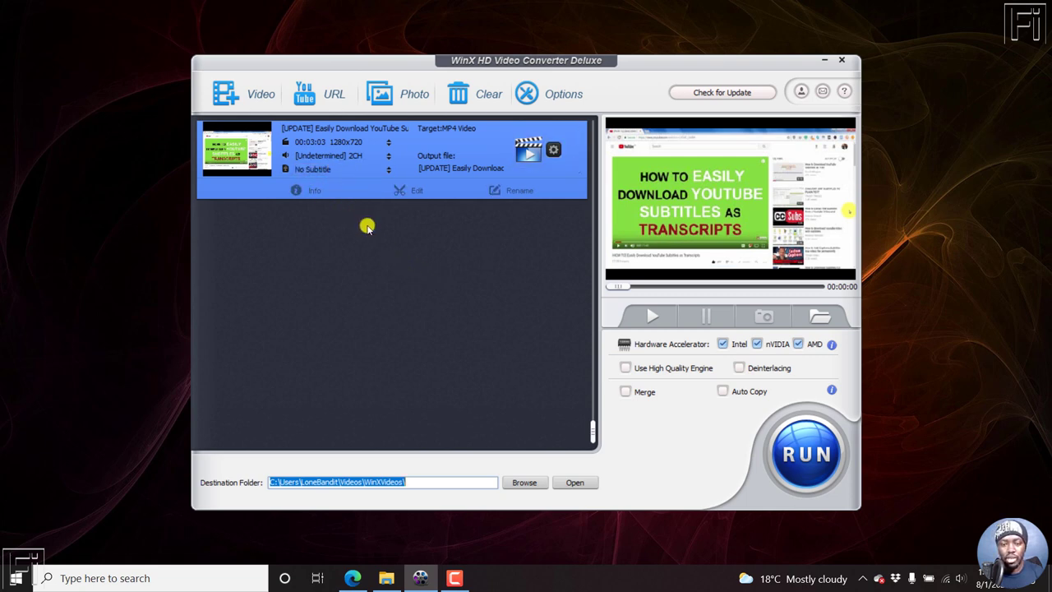
Choose Add External SRT from the video's subtitle dropdown, pausing the preview
click(332, 170)
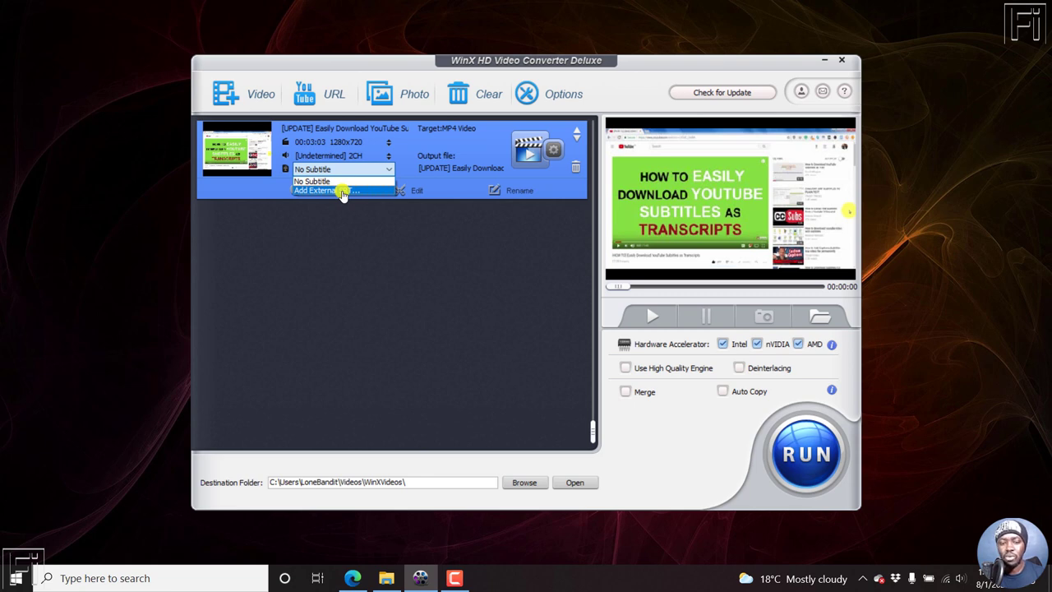
click(343, 191)
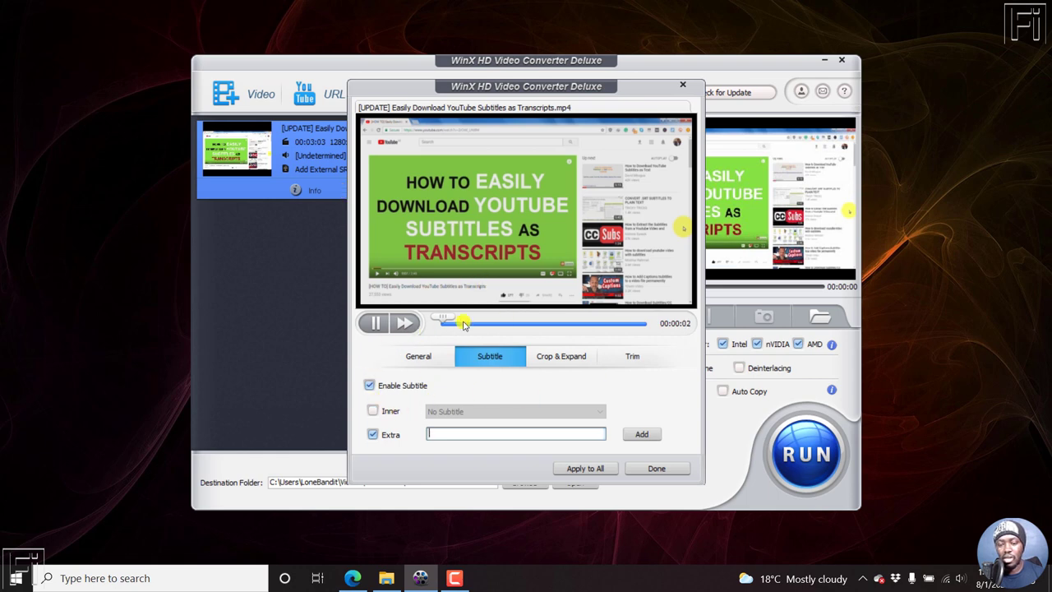
click(373, 323)
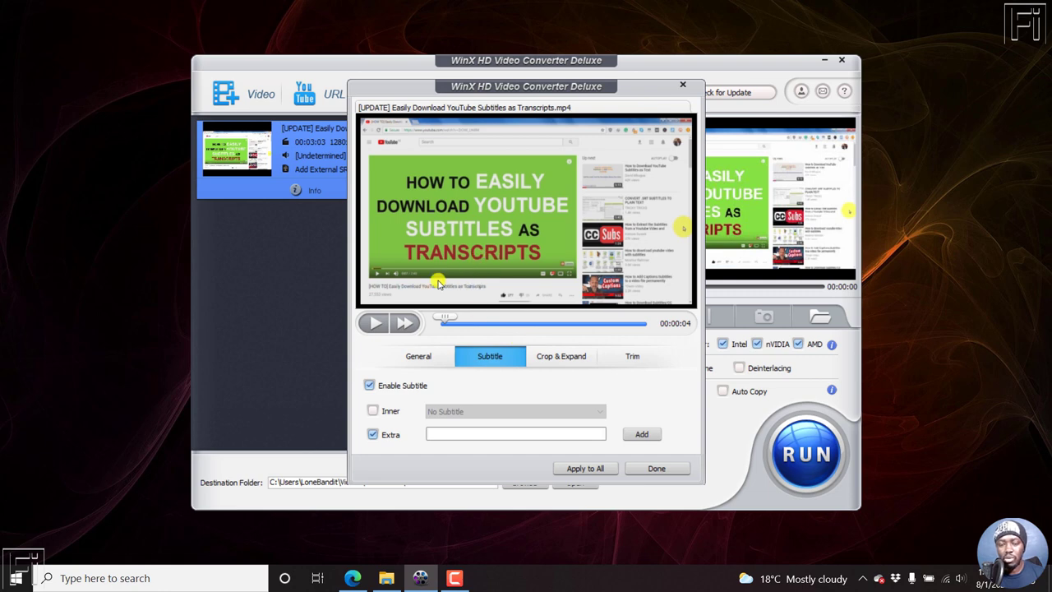
key(space)
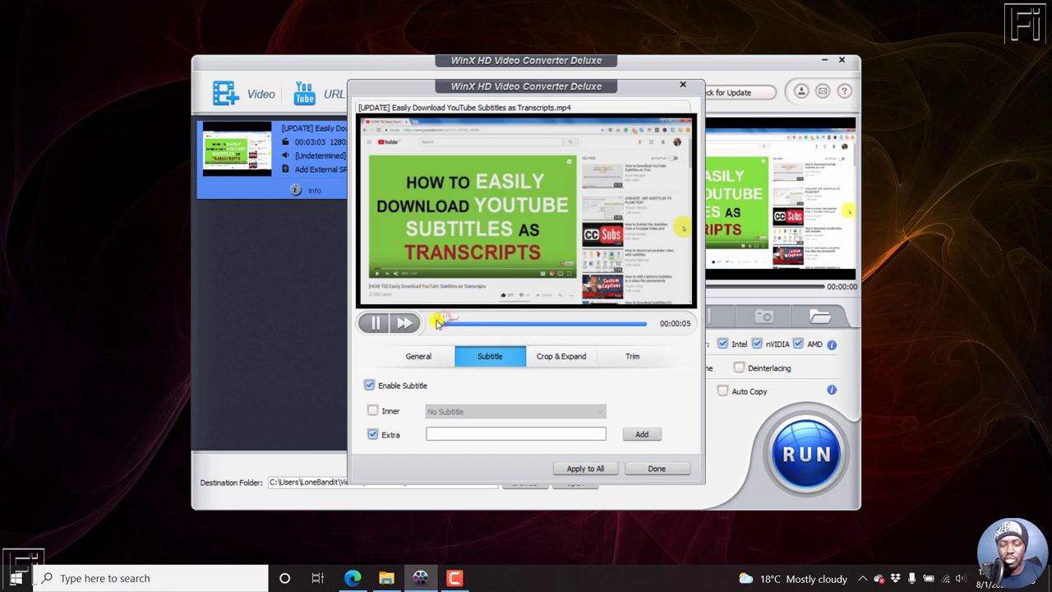
click(375, 323)
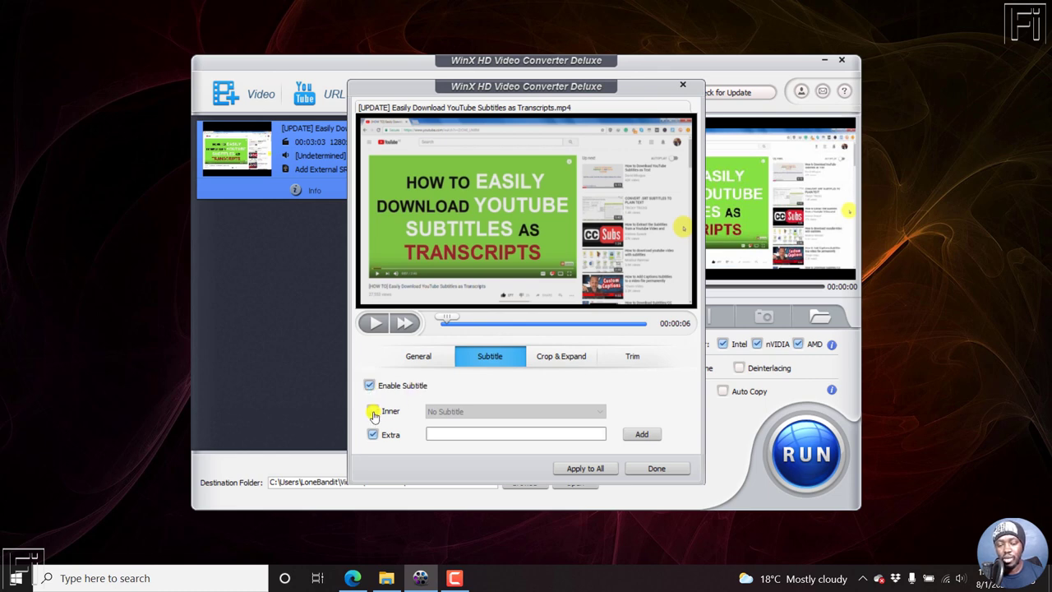
Attach the 'Easily Download YouTube Subtitles as Transcripts' subtitle file and apply it to all videos
click(647, 434)
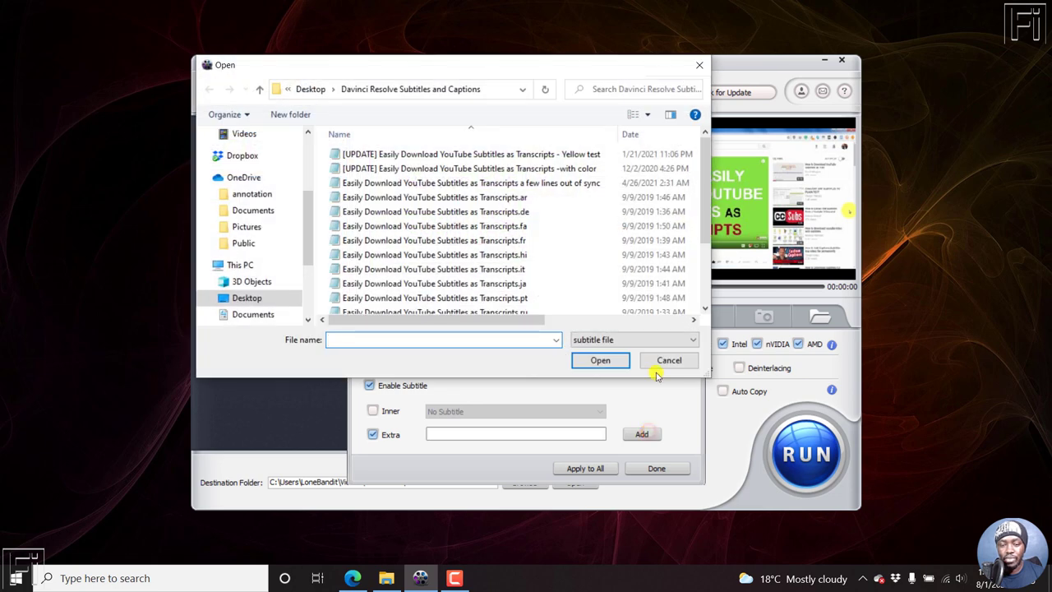
drag(705, 197, 705, 221)
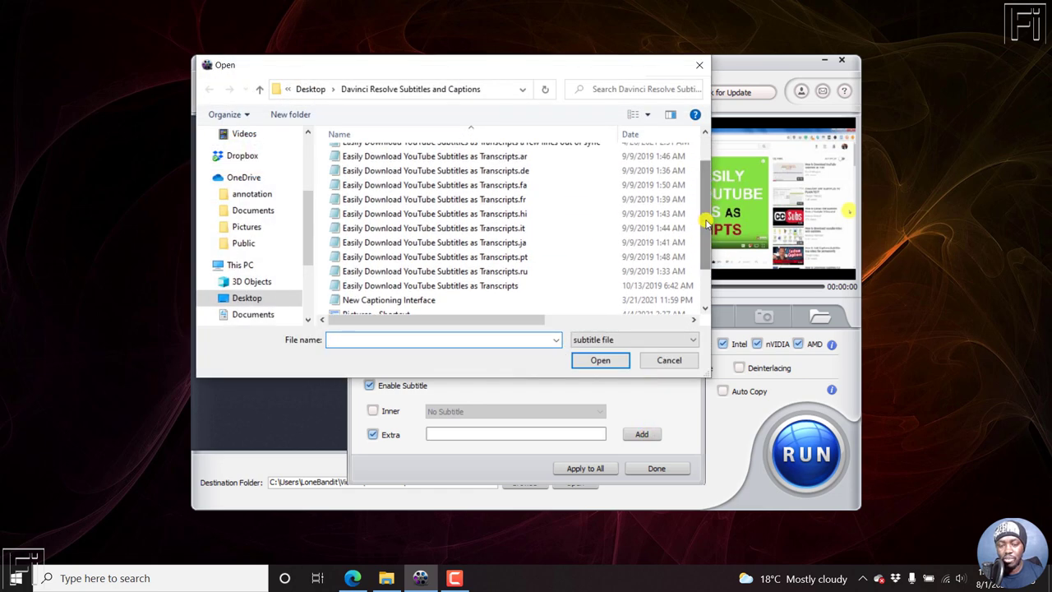
click(453, 286)
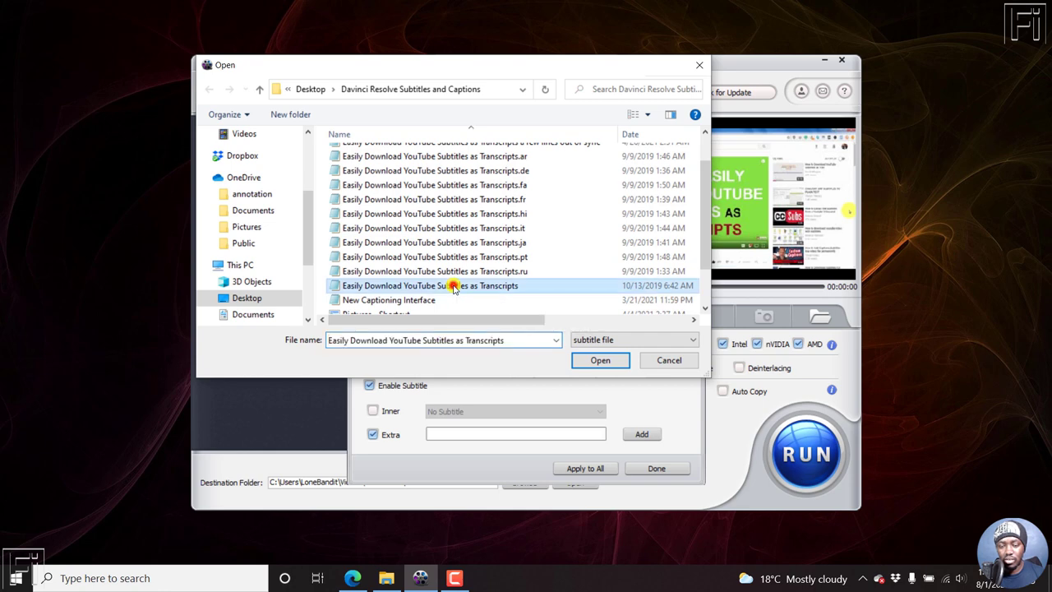
click(600, 360)
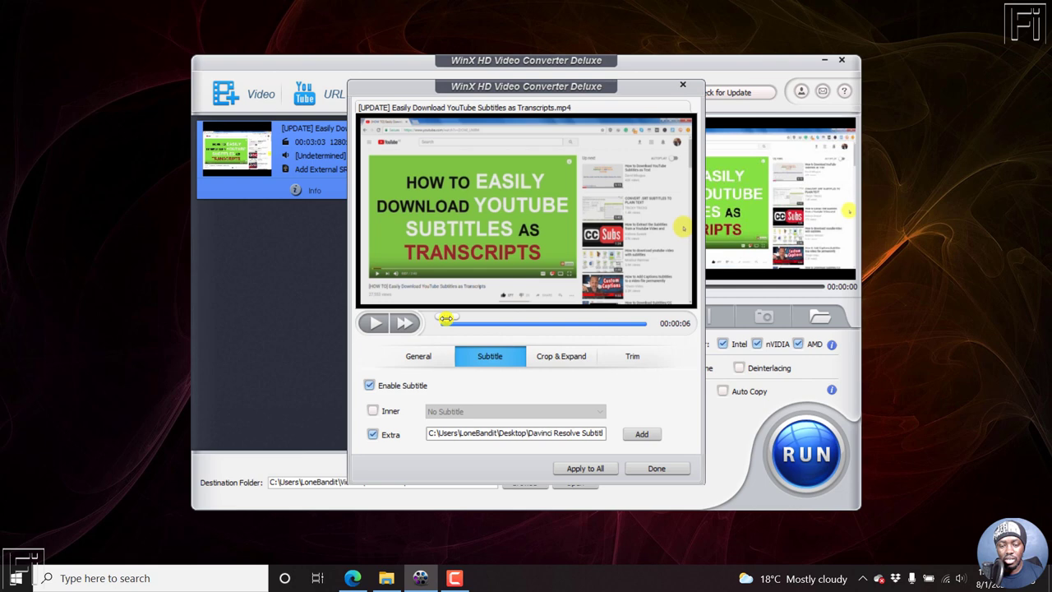
drag(446, 317, 444, 339)
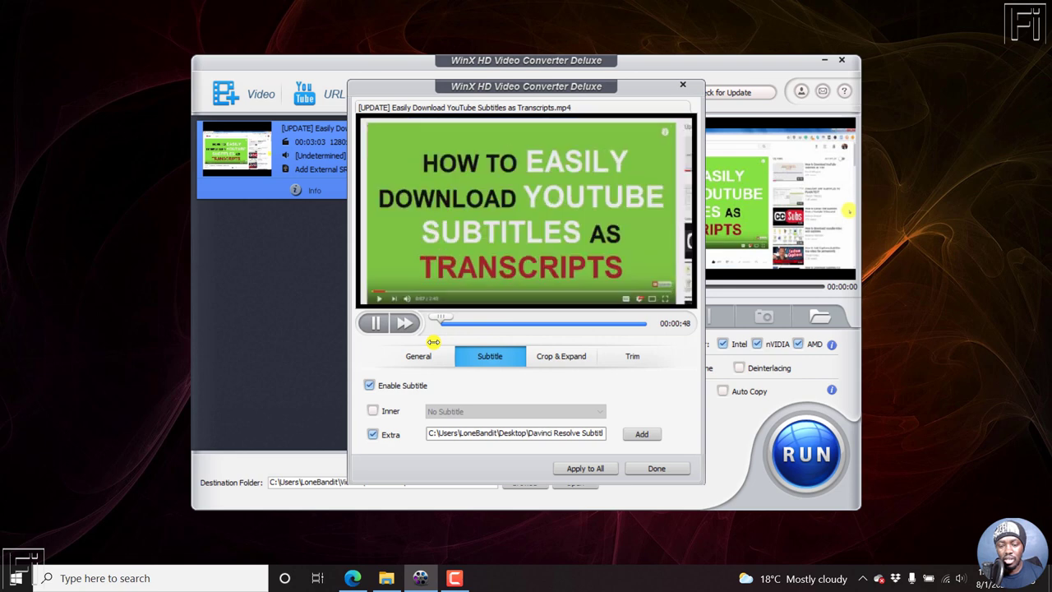
click(585, 469)
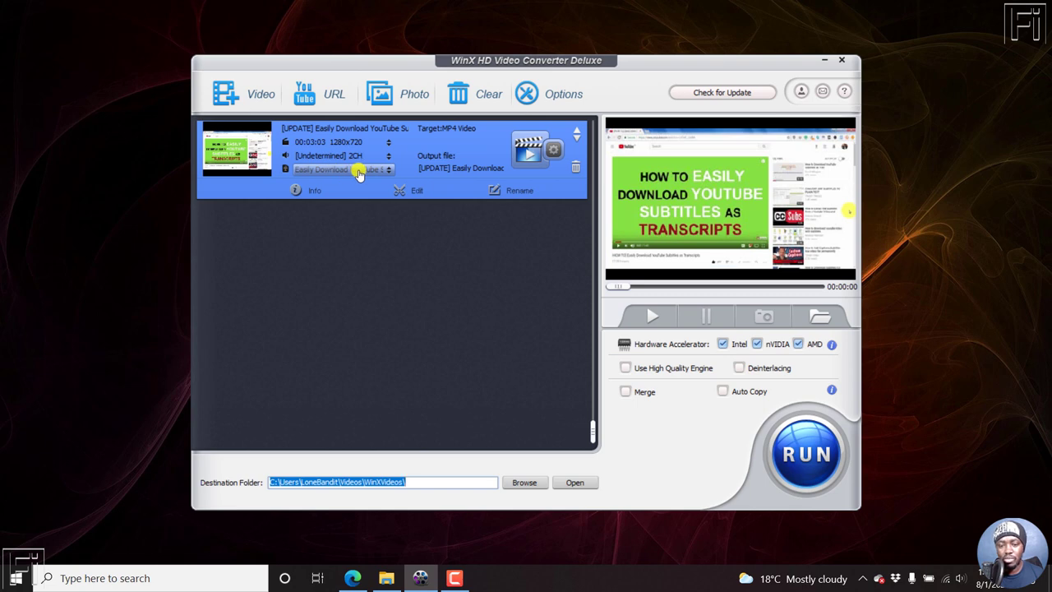
click(421, 188)
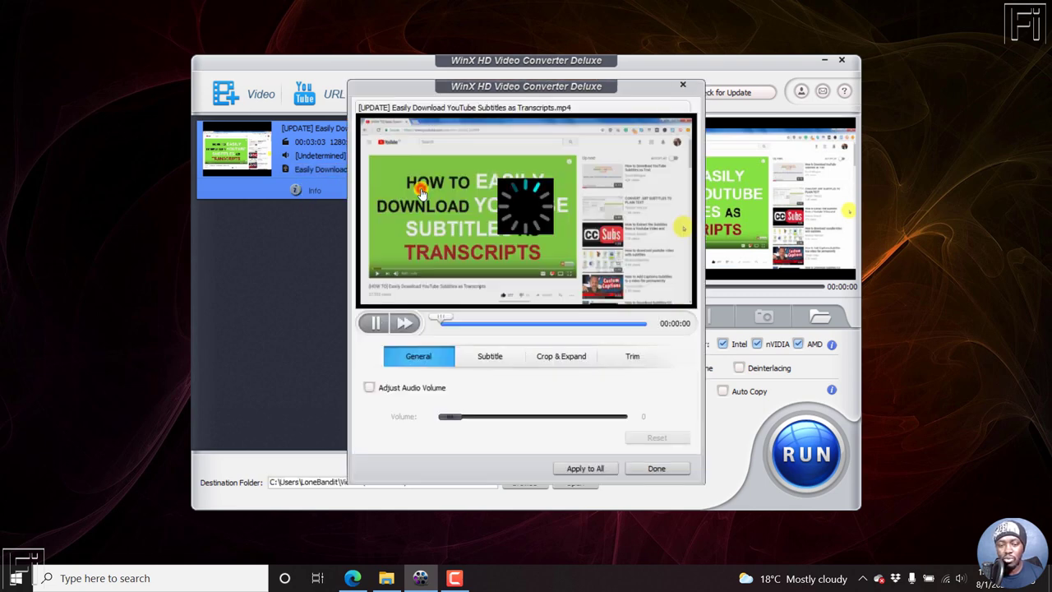
click(389, 322)
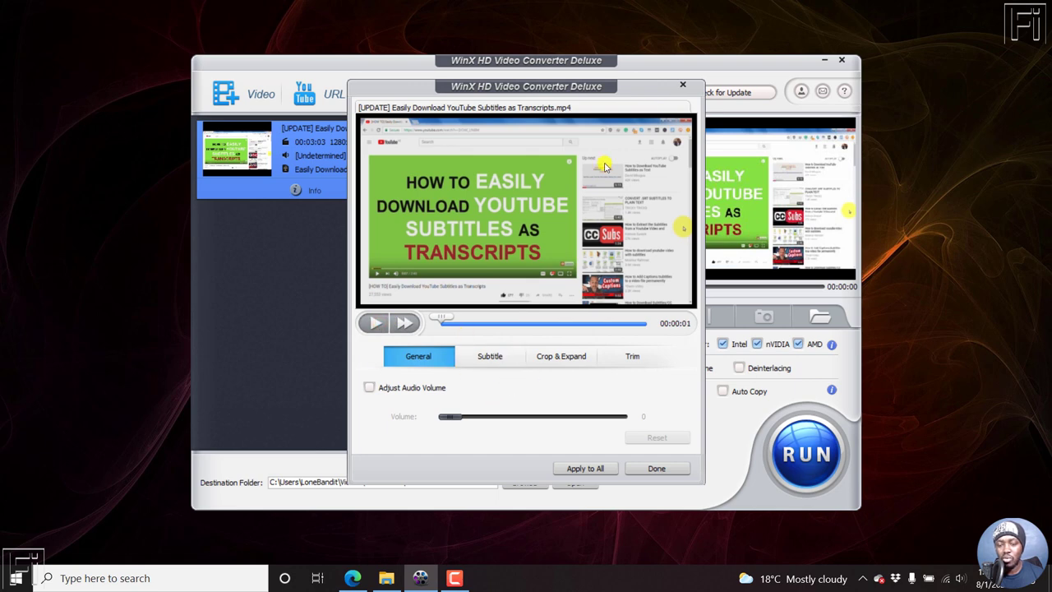
click(683, 85)
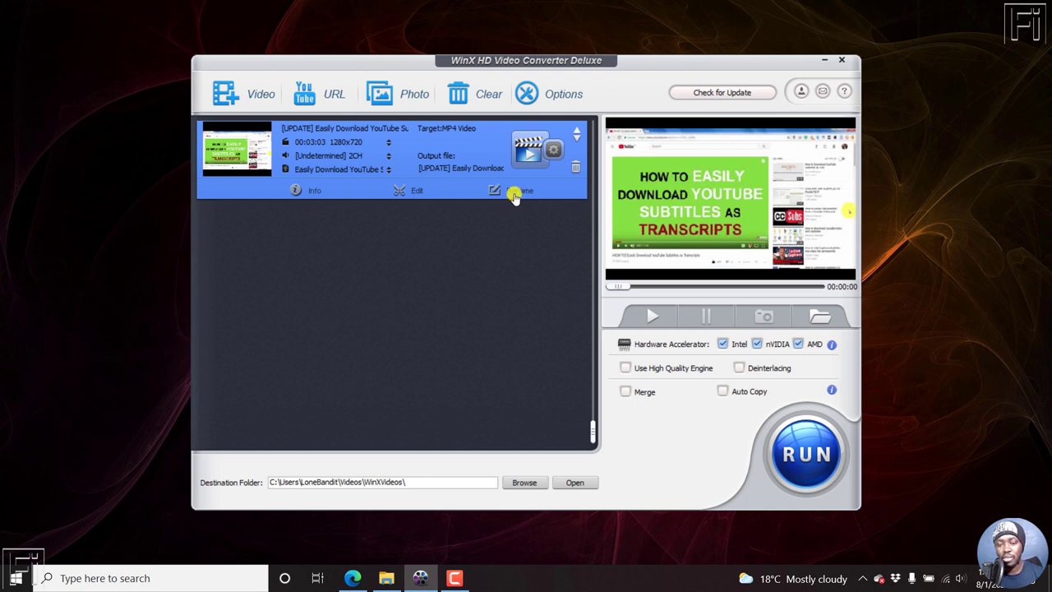
click(552, 152)
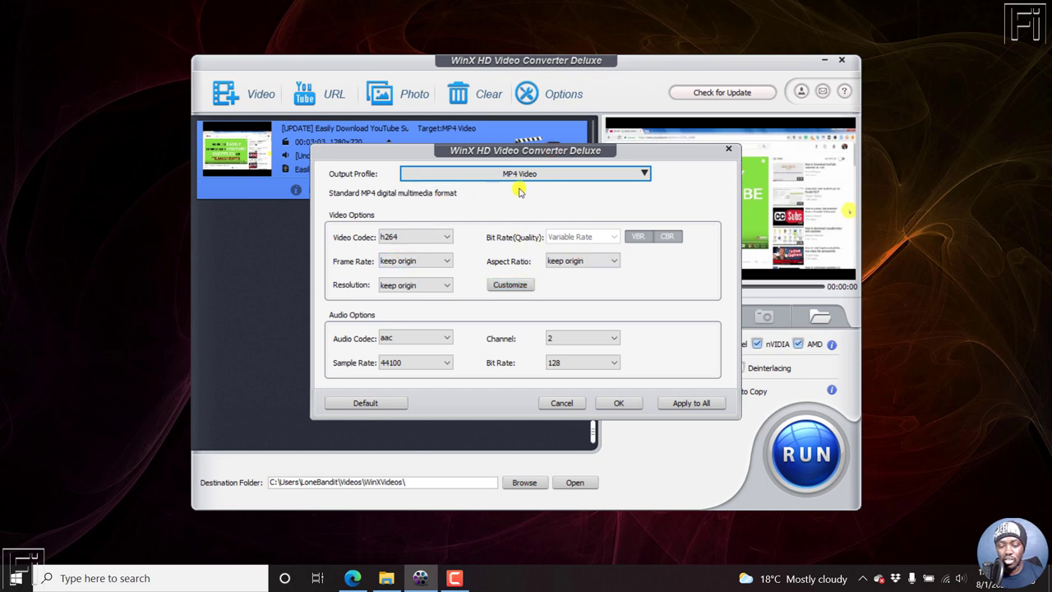
click(644, 173)
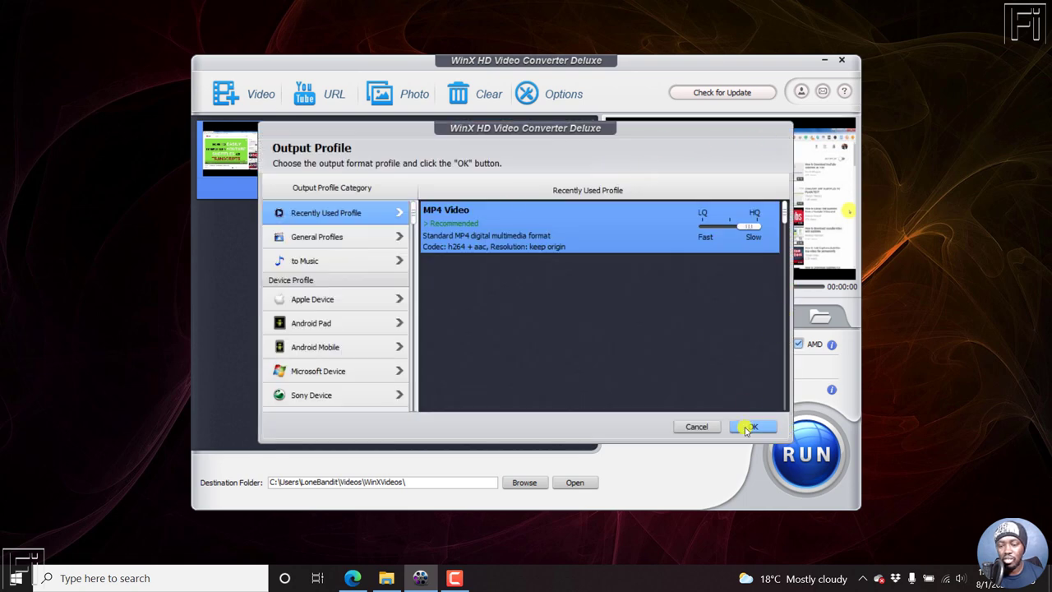
click(703, 429)
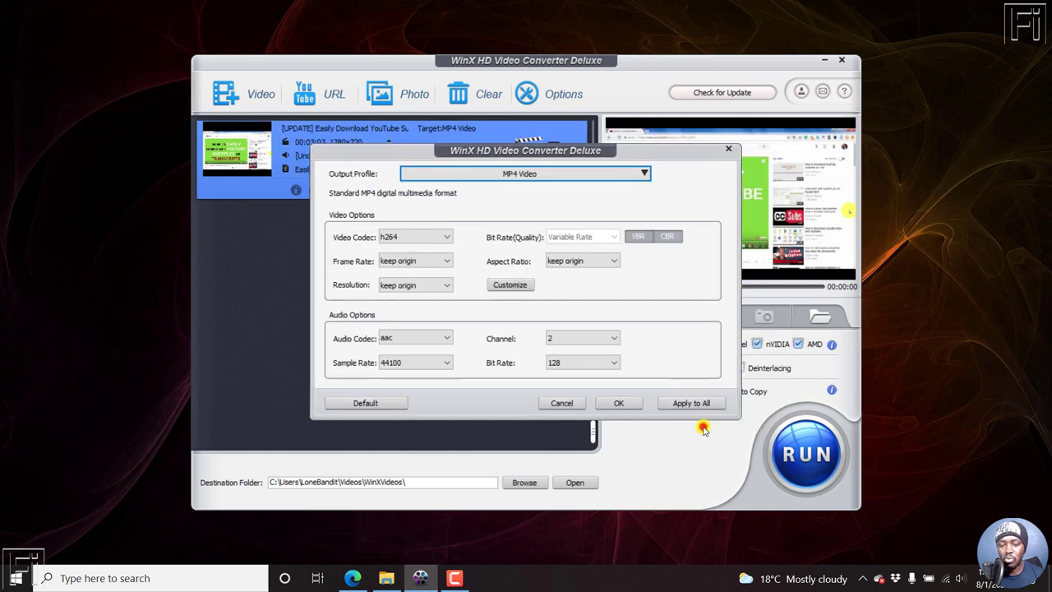
click(728, 149)
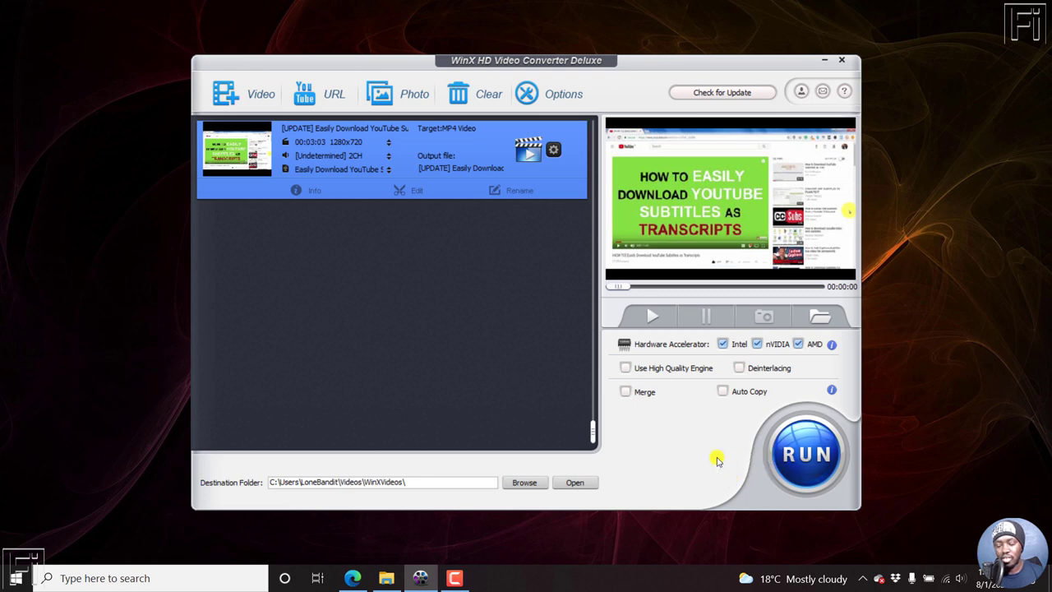
Run the MP4 conversion and acknowledge the 'All jobs have been completed' message
click(807, 454)
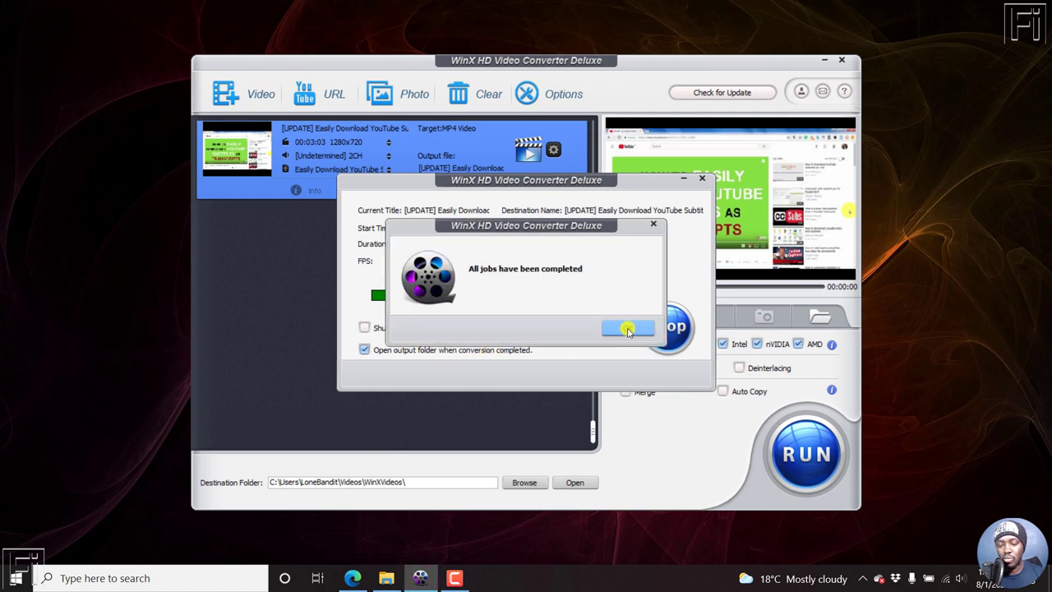
click(625, 328)
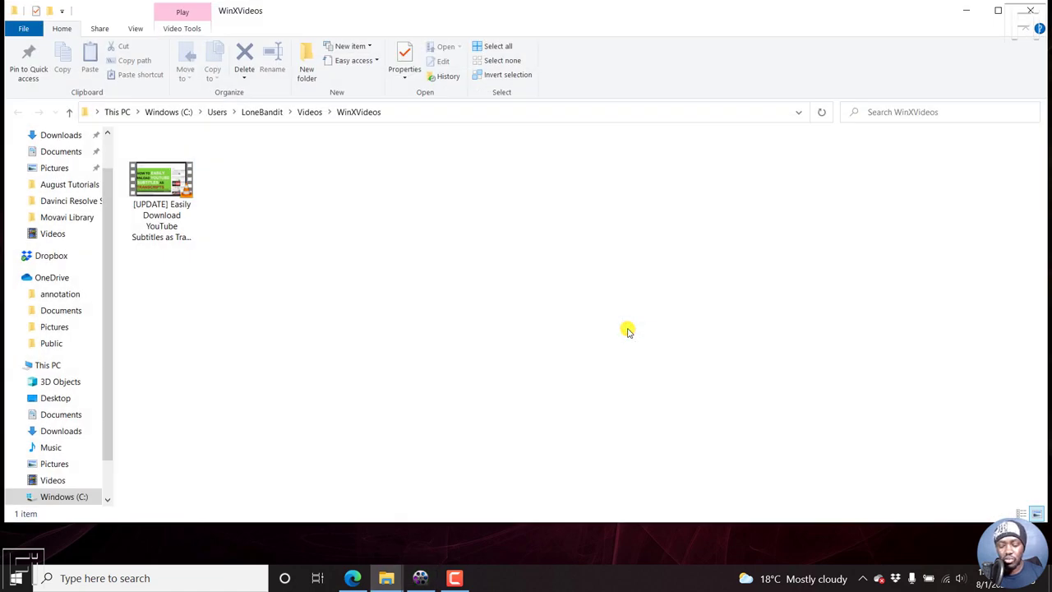
Open the converted YouTube subtitles MP4 from the WinXVideos folder in VLC
double_click(159, 183)
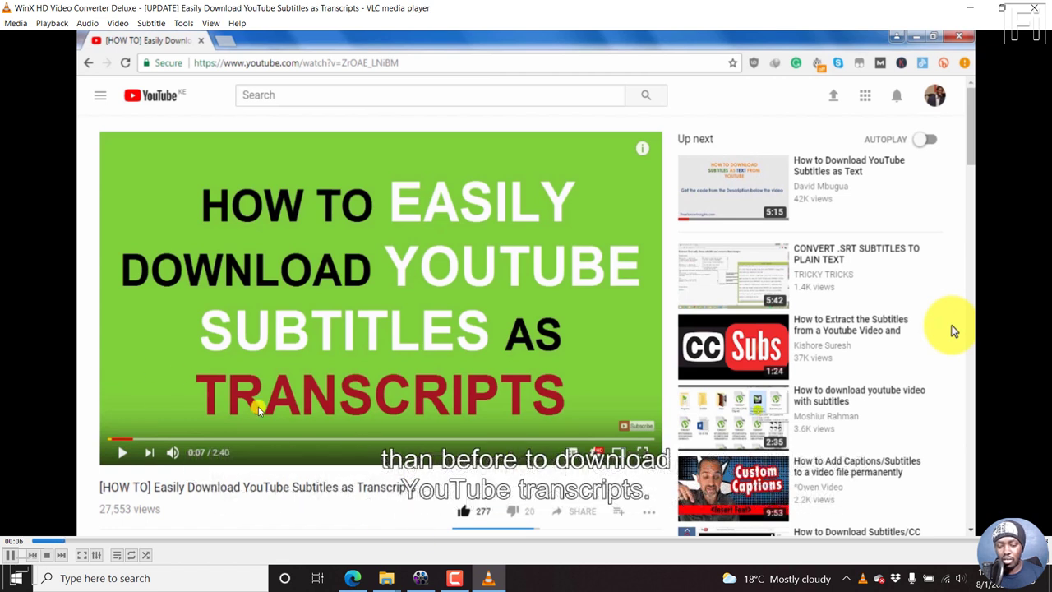
Restart the video from the beginning and check VLC's Subtitle menu, confirming captions are burned in
click(25, 540)
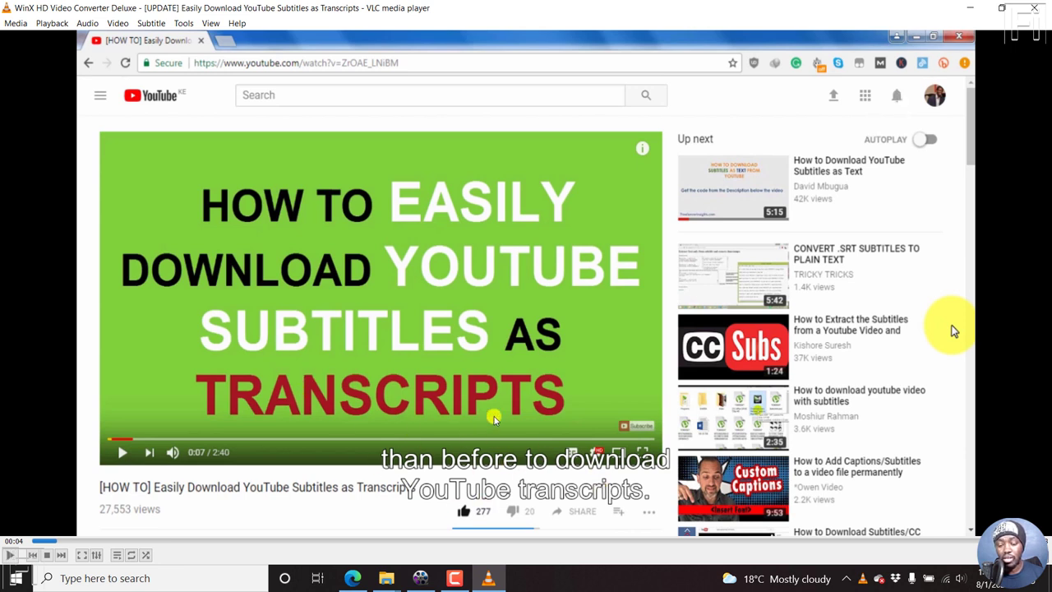
right_click(473, 232)
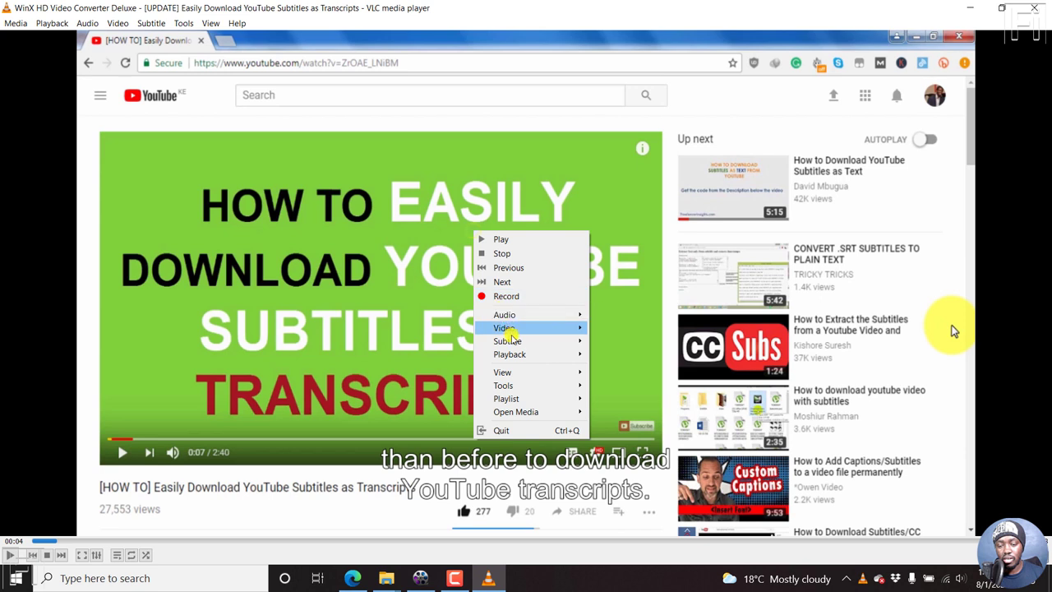
mouse_move(509, 341)
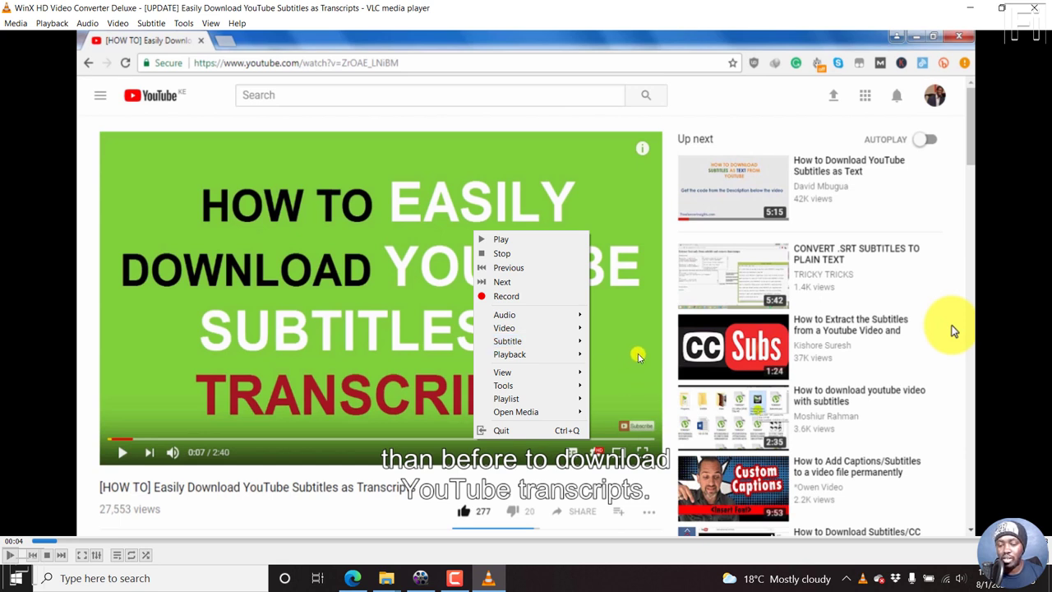
mouse_move(547, 340)
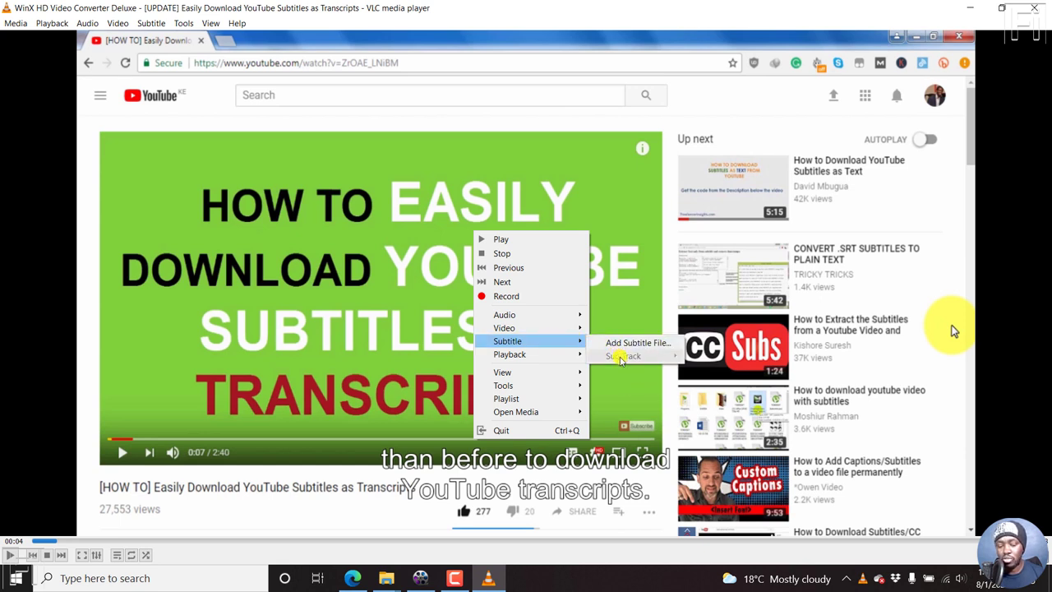
click(662, 267)
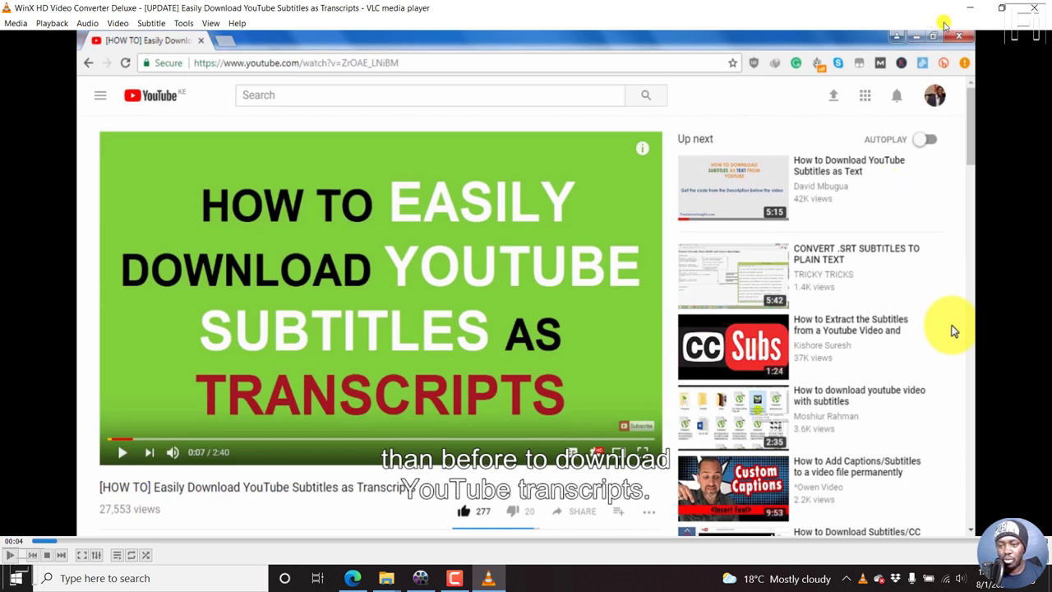
Minimise VLC and bring the WinX HD Video Converter Deluxe window to the front
click(969, 7)
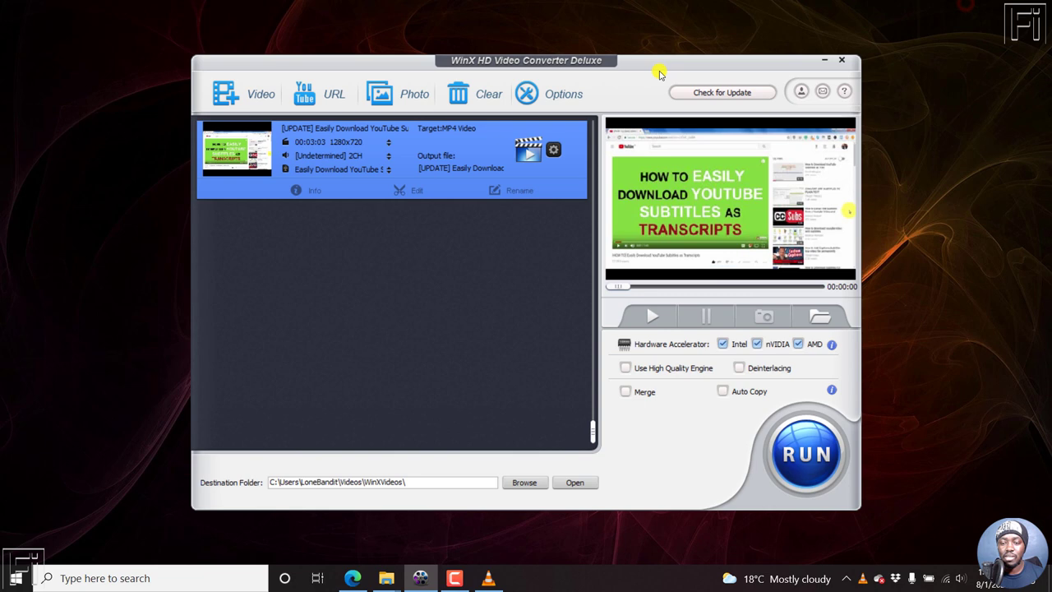
click(663, 69)
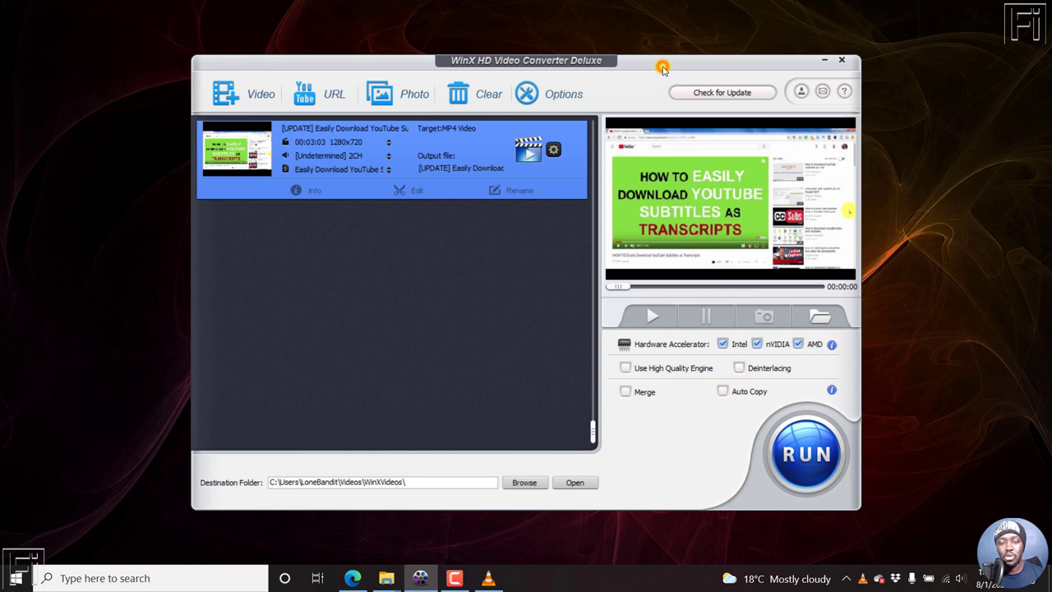